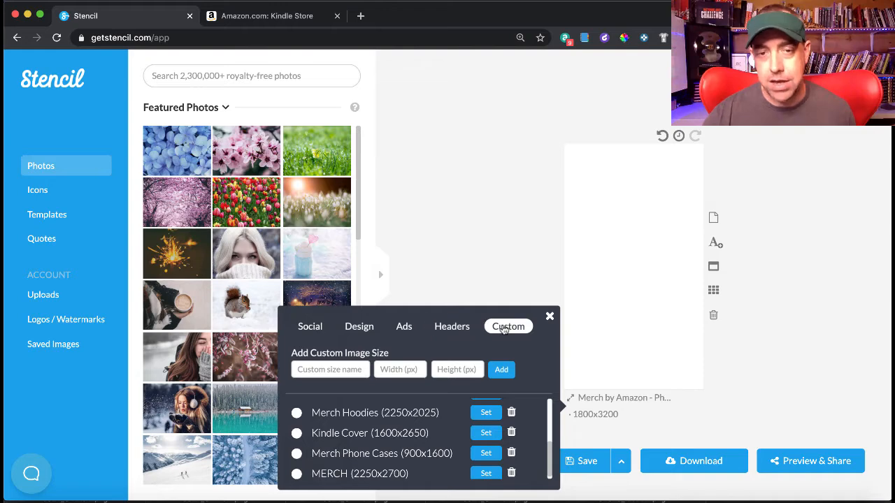
- Add a custom image size named 'kindle cover' at 1600 x 2650 pixels
{"action": "left_click", "coordinate": [329, 370]}
{"action": "type", "text": "kindle"}
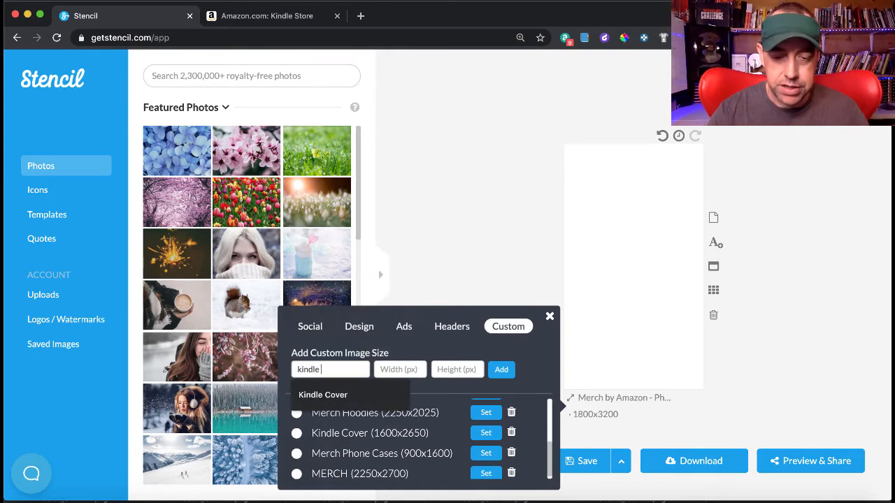
{"action": "type", "text": " cover"}
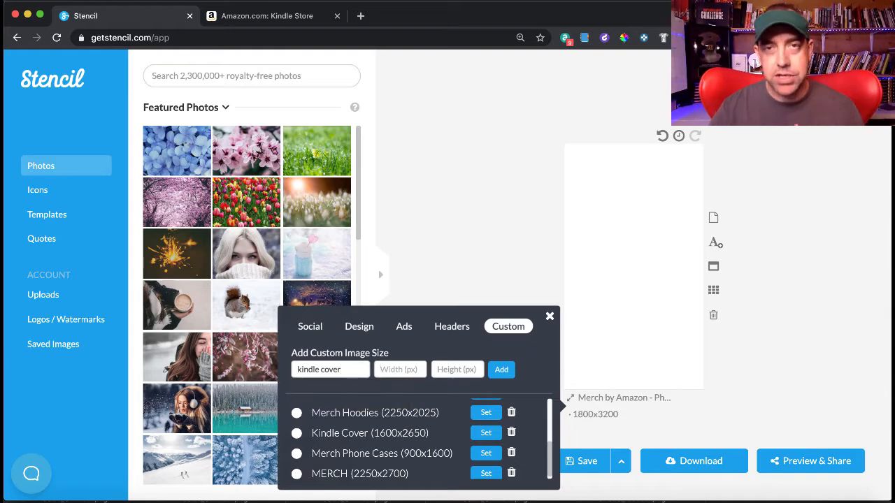
{"action": "left_click", "coordinate": [398, 369]}
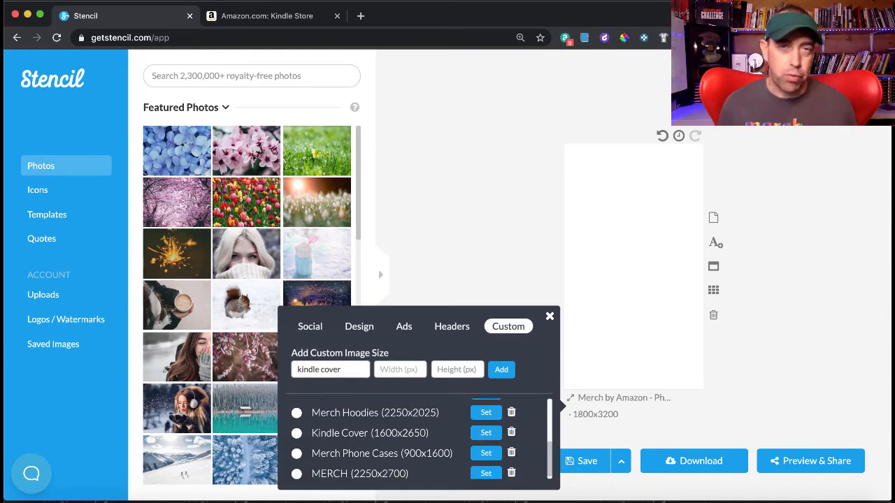
{"action": "type", "text": "16"}
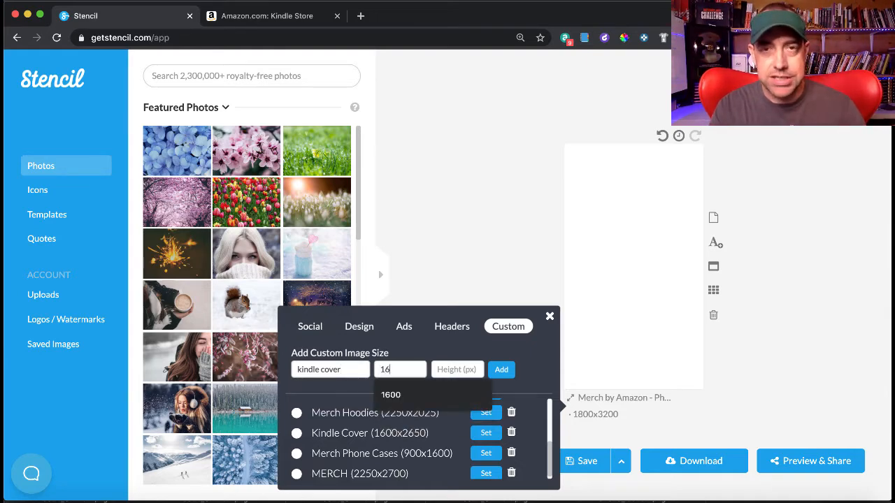
{"action": "type", "text": "0026"}
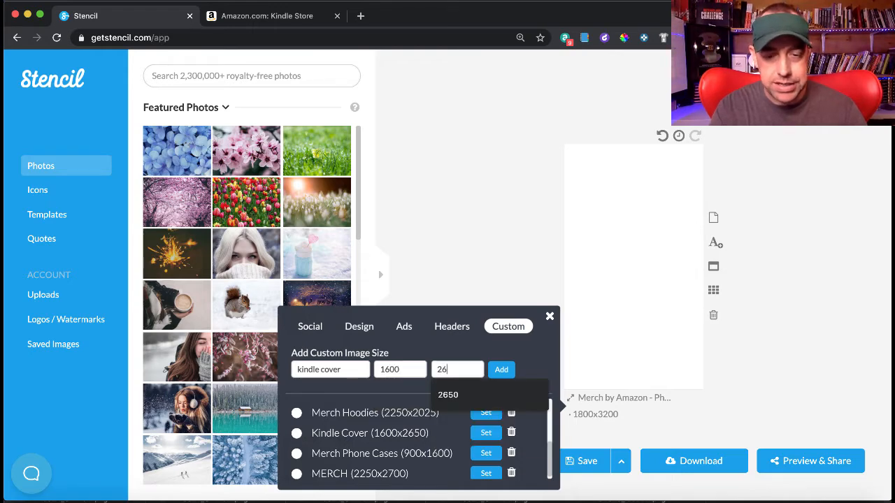
{"action": "type", "text": "50"}
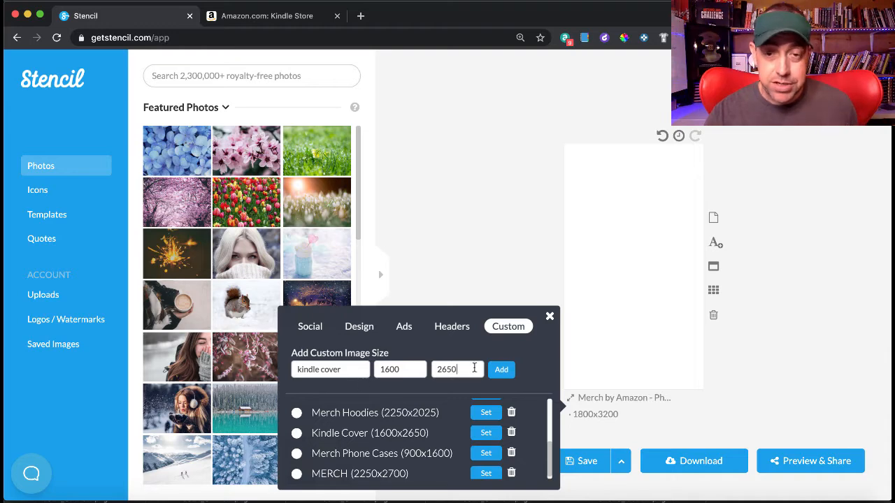
{"action": "left_click", "coordinate": [500, 370]}
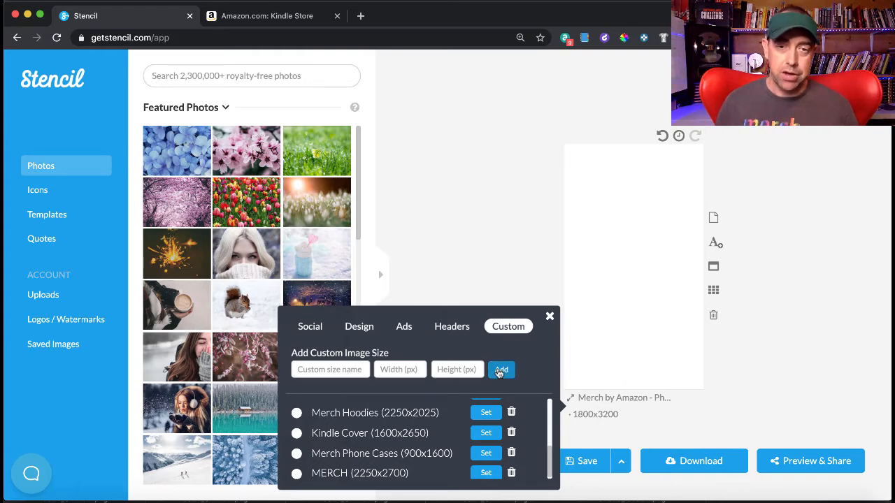
{"action": "scroll", "coordinate": [349, 416], "scroll_direction": "up", "scroll_amount": 5}
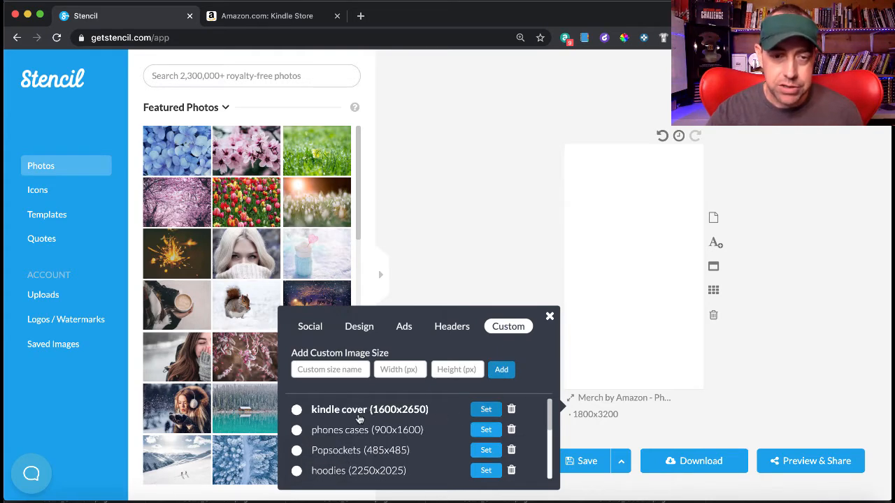
- Apply the saved kindle cover size (1600x2650) to the blank canvas
{"action": "left_click", "coordinate": [487, 410]}
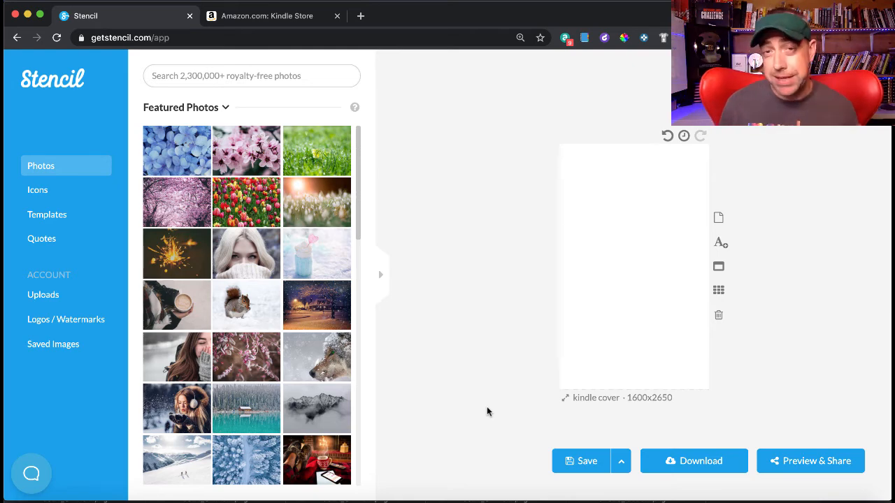
{"action": "left_click", "coordinate": [279, 21]}
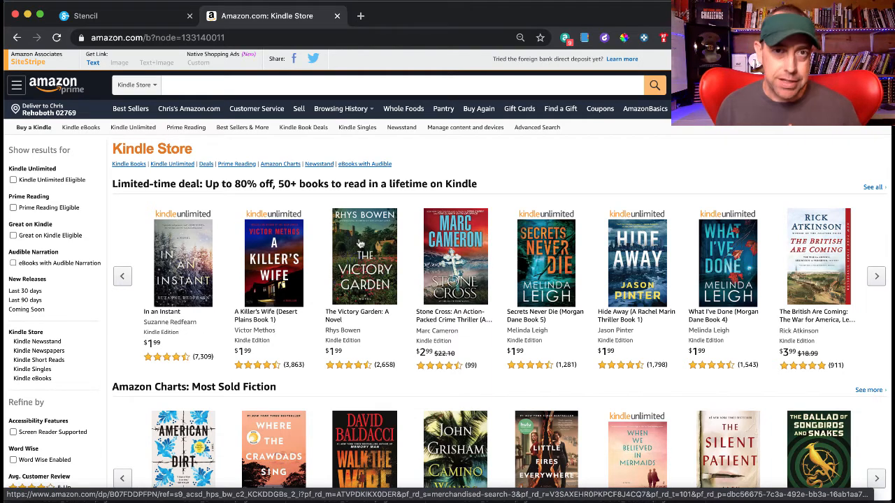
{"action": "left_click", "coordinate": [125, 19]}
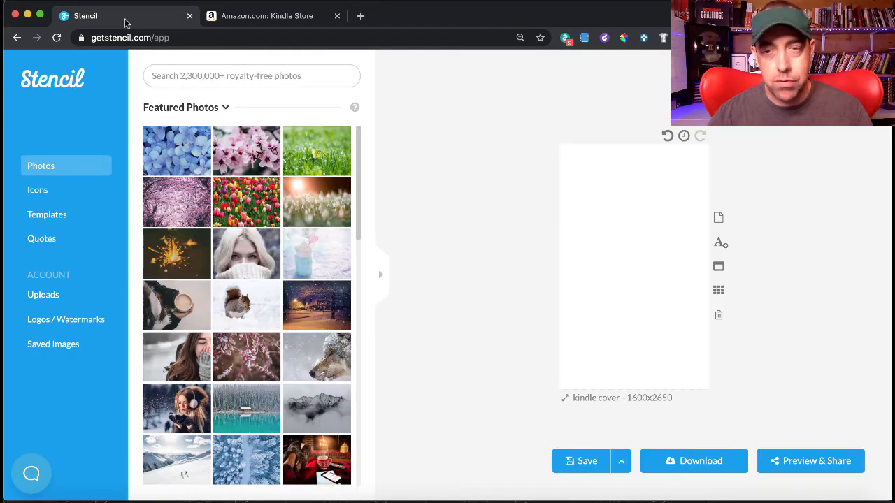
- Search the stock photo library for 'garden' and scroll through the results
{"action": "left_click", "coordinate": [228, 72]}
{"action": "type", "text": "garden"}
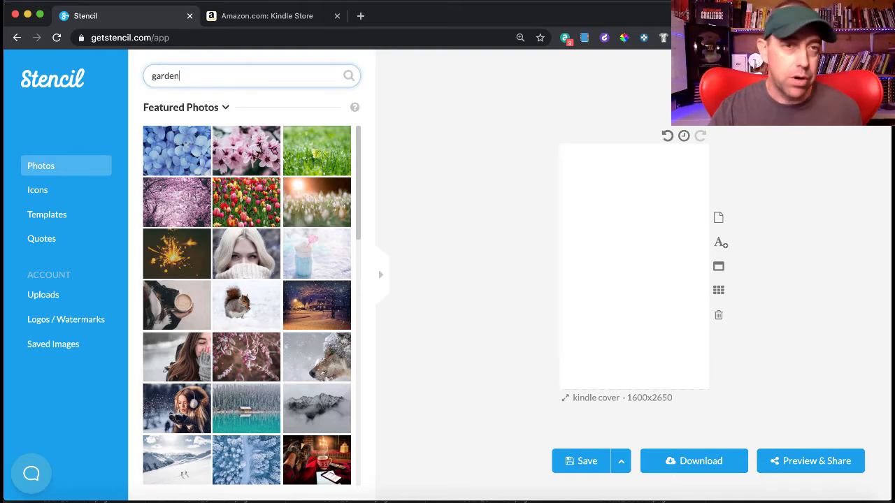
{"action": "key", "text": "Return"}
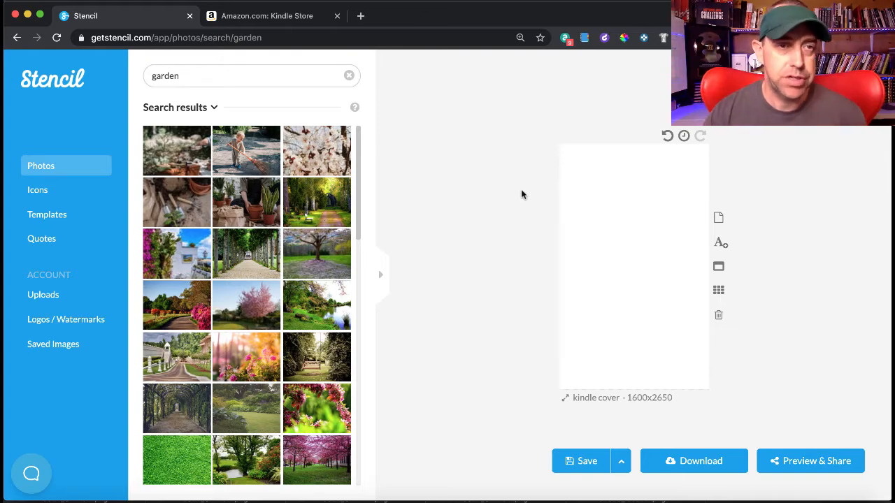
{"action": "scroll", "coordinate": [253, 242], "scroll_direction": "down", "scroll_amount": 5}
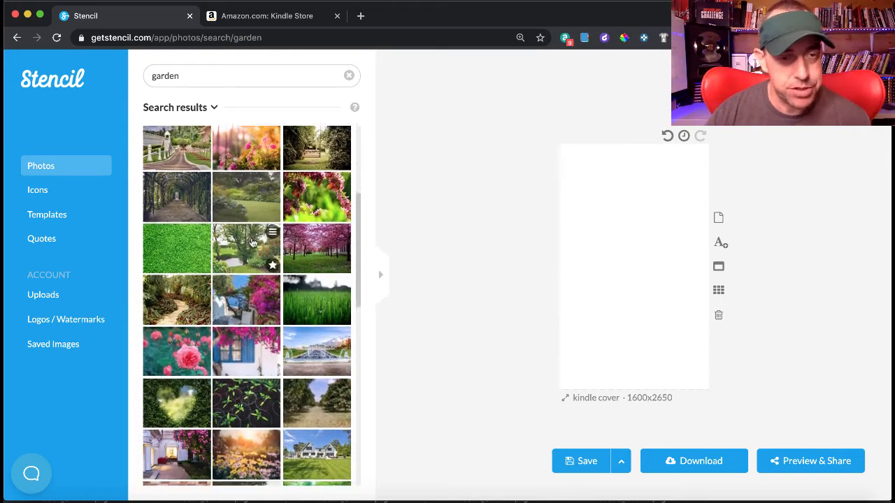
{"action": "scroll", "coordinate": [253, 242], "scroll_direction": "down", "scroll_amount": 2}
{"action": "scroll", "coordinate": [253, 242], "scroll_direction": "up", "scroll_amount": 1}
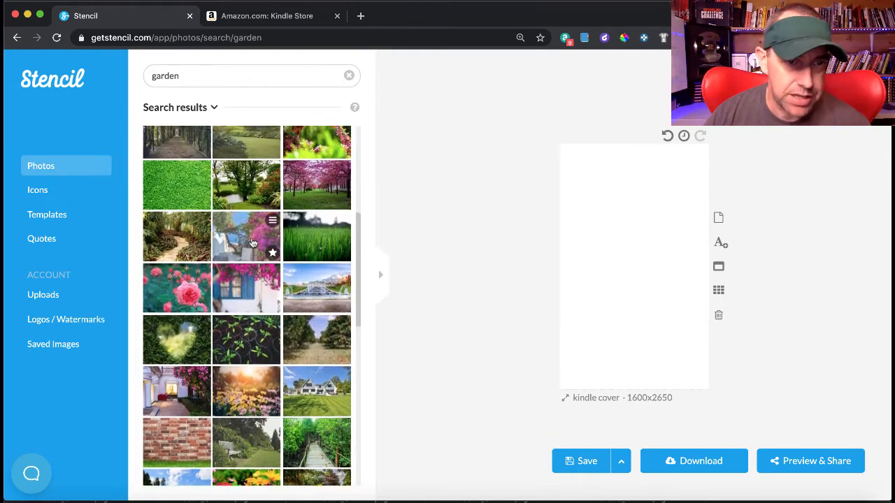
{"action": "scroll", "coordinate": [253, 242], "scroll_direction": "up", "scroll_amount": 1}
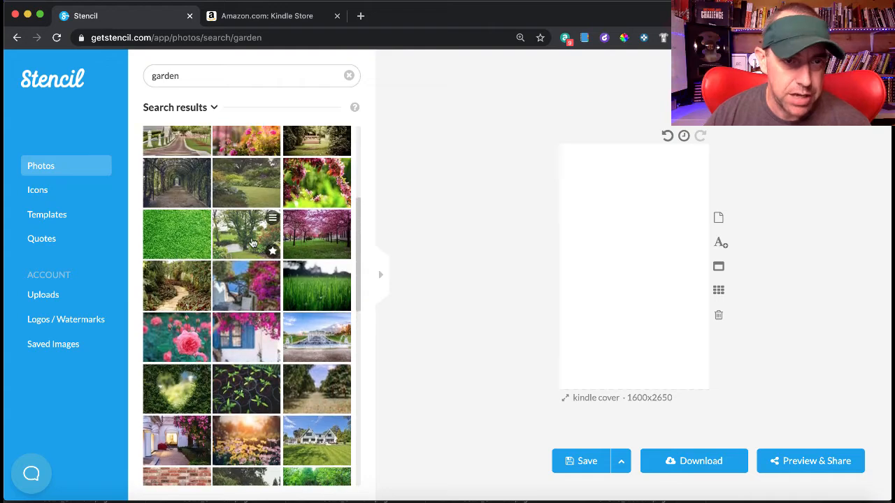
- Place the winding garden-path photo and enlarge it to fill the cover, leaving filters off
{"action": "left_click", "coordinate": [179, 290]}
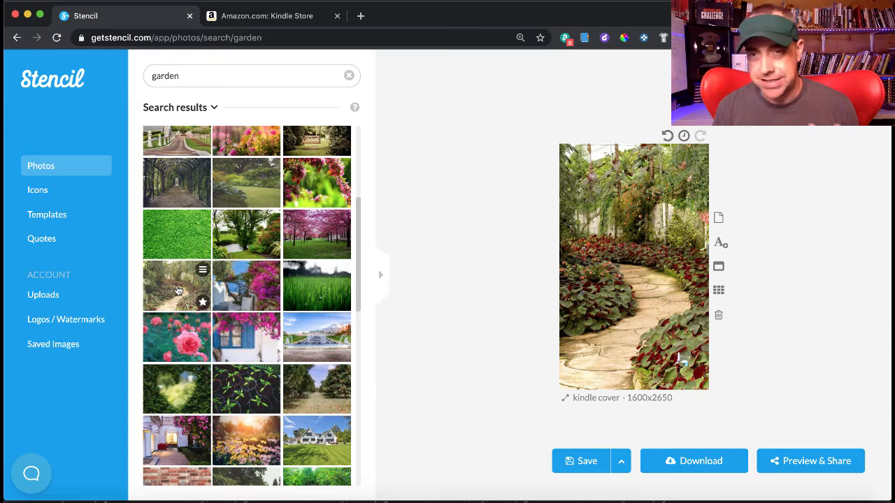
{"action": "left_click", "coordinate": [620, 284]}
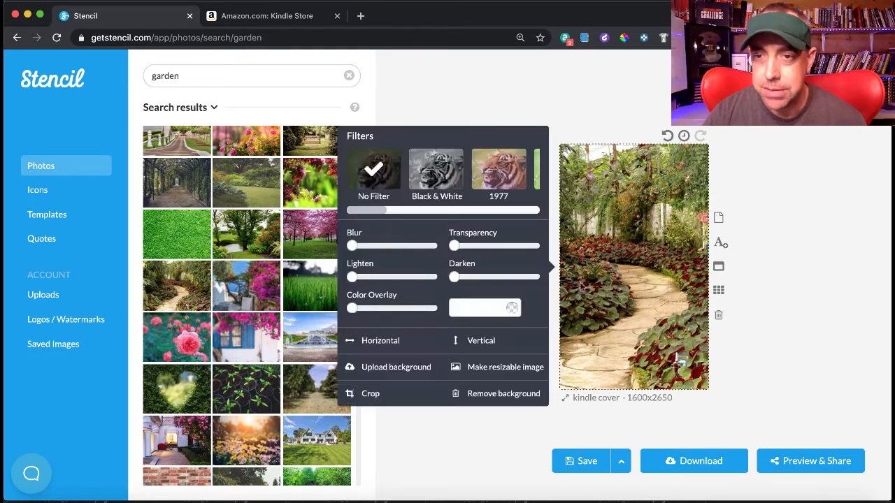
{"action": "left_click_drag", "start_coordinate": [621, 287], "coordinate": [627, 287]}
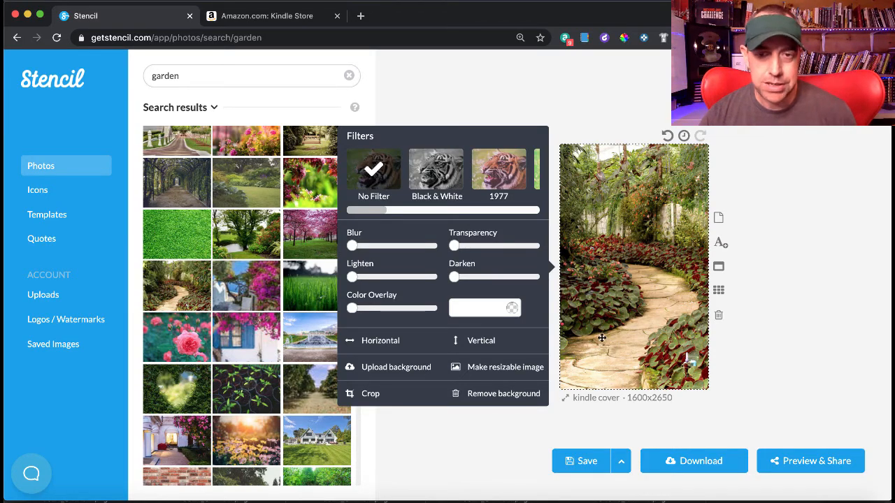
{"action": "left_click", "coordinate": [490, 371]}
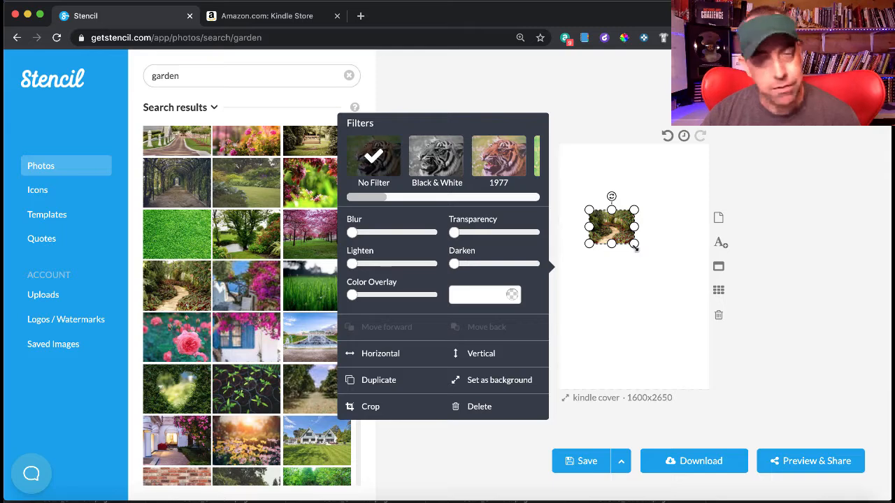
{"action": "left_click_drag", "start_coordinate": [635, 246], "coordinate": [745, 401]}
{"action": "left_click_drag", "start_coordinate": [588, 208], "coordinate": [455, 80]}
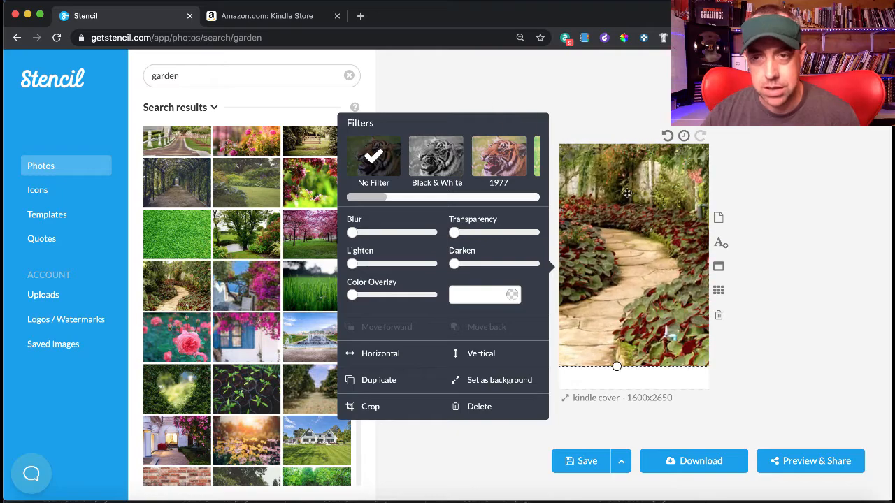
{"action": "left_click_drag", "start_coordinate": [643, 210], "coordinate": [665, 249]}
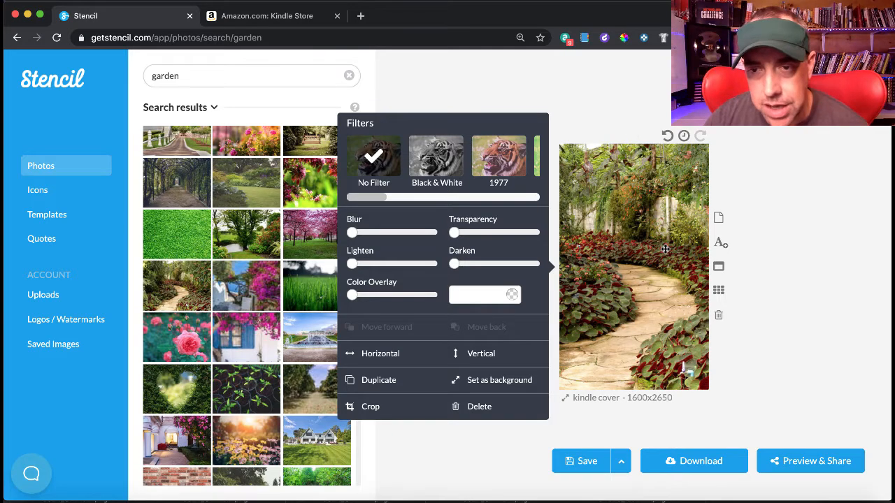
{"action": "left_click", "coordinate": [801, 214]}
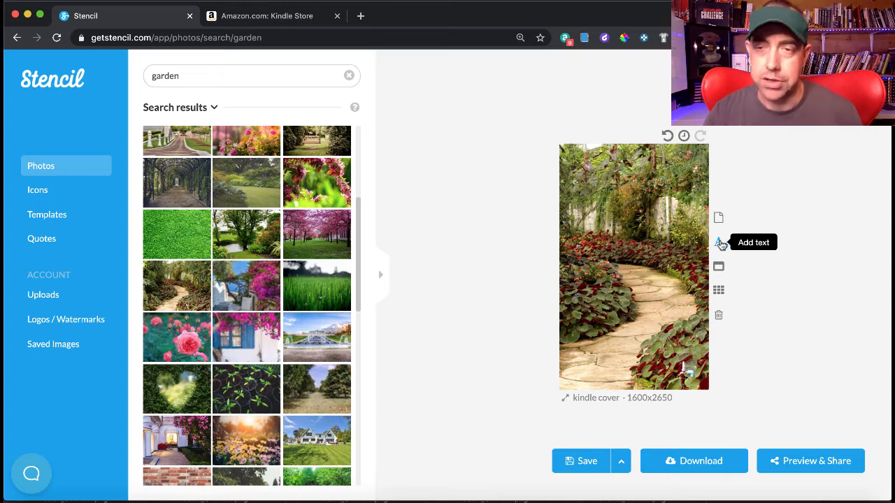
- Add a text element reading 'THE VICTORY GARDEN' to the cover
{"action": "left_click", "coordinate": [720, 244]}
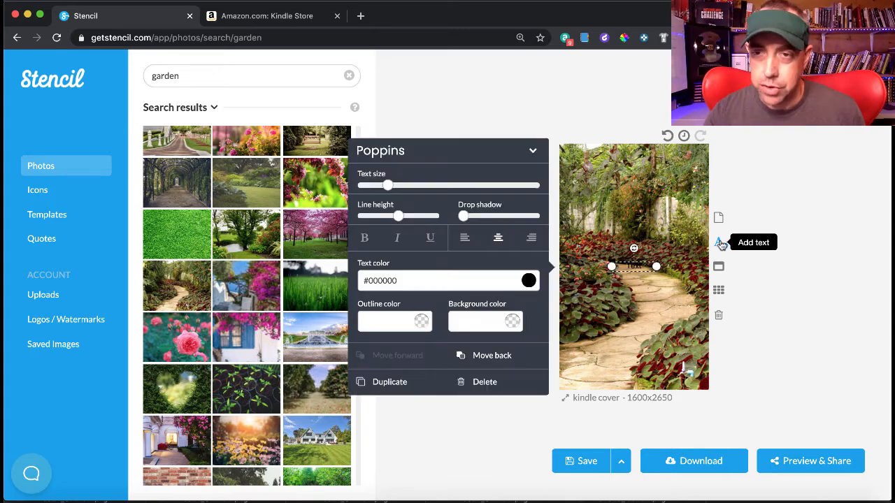
{"action": "double_click", "coordinate": [636, 265]}
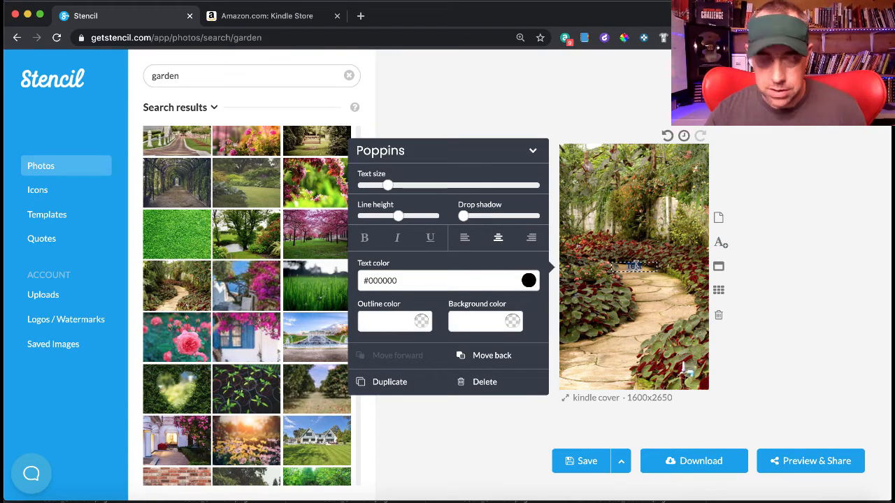
{"action": "type", "text": "The"}
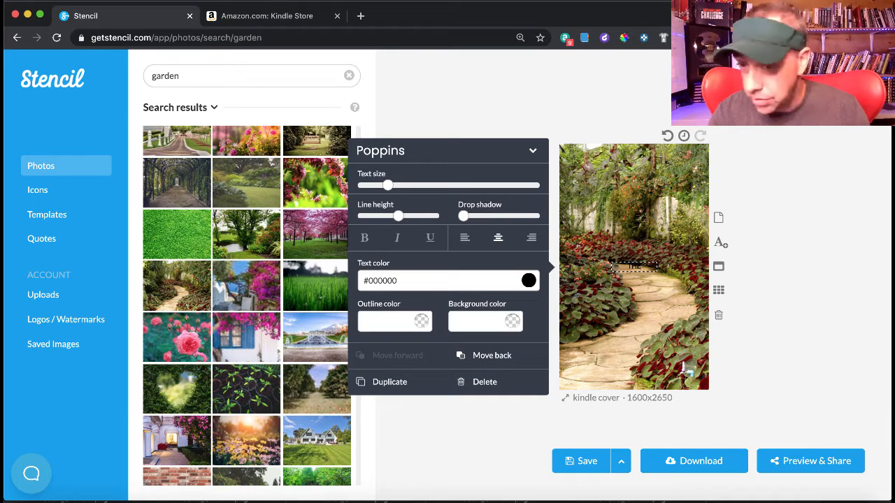
{"action": "key", "text": "BackSpace"}
{"action": "key", "text": "BackSpace"}
{"action": "key", "text": "BackSpace"}
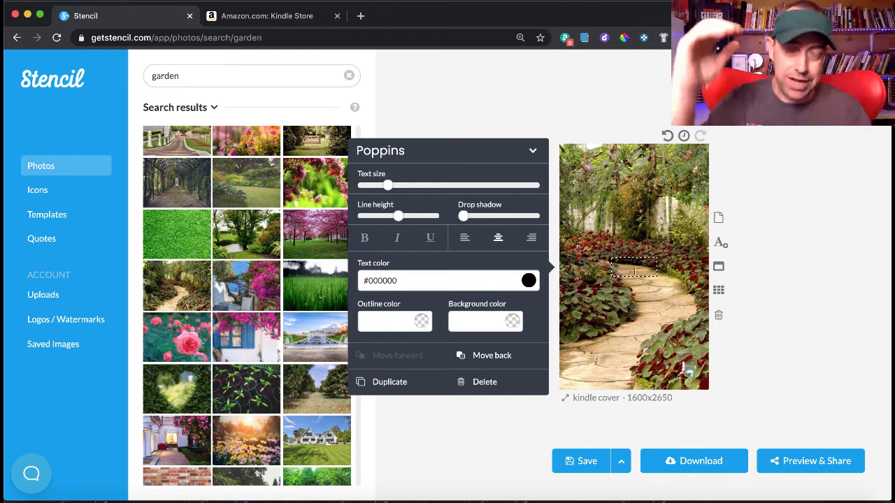
{"action": "type", "text": "VICTOR"}
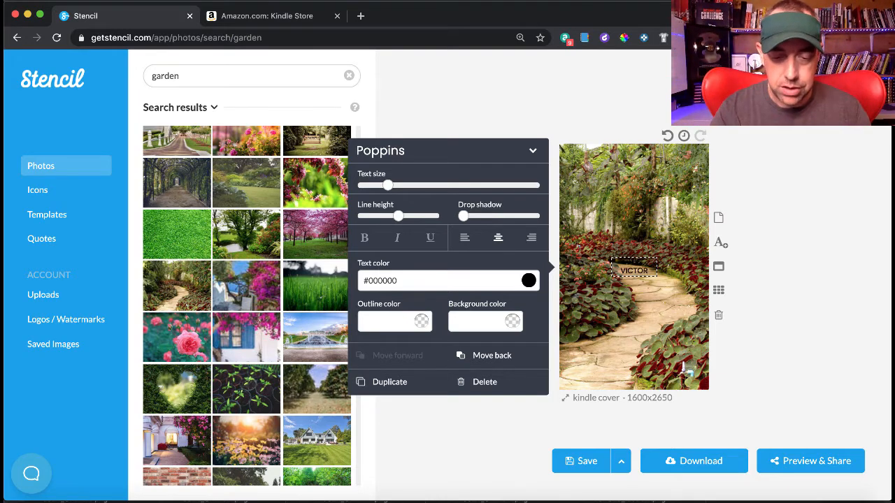
{"action": "type", "text": "Y GARDEN"}
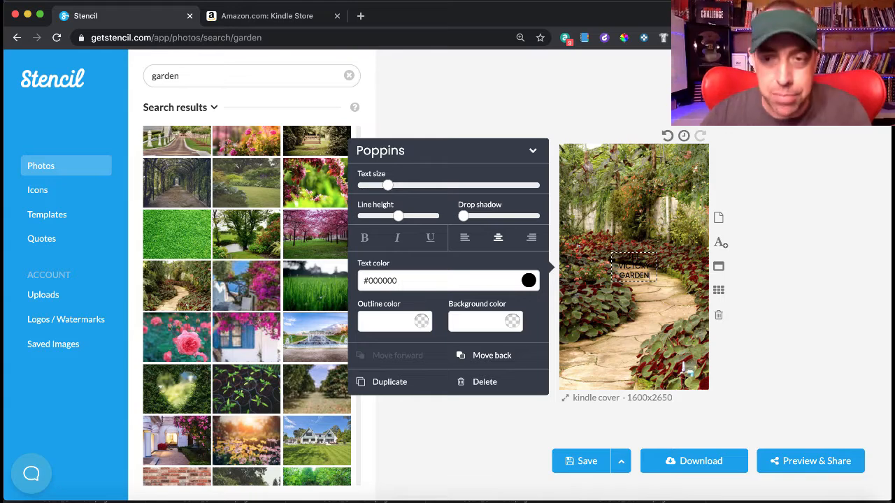
- Make the title text white and raise its size to about 107
{"action": "left_click", "coordinate": [500, 280]}
{"action": "left_click_drag", "start_coordinate": [458, 189], "coordinate": [393, 142]}
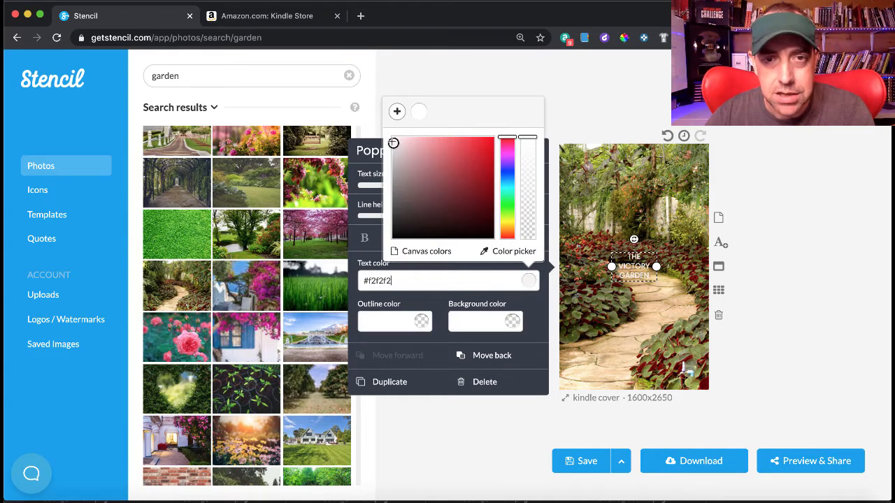
{"action": "left_click", "coordinate": [551, 189]}
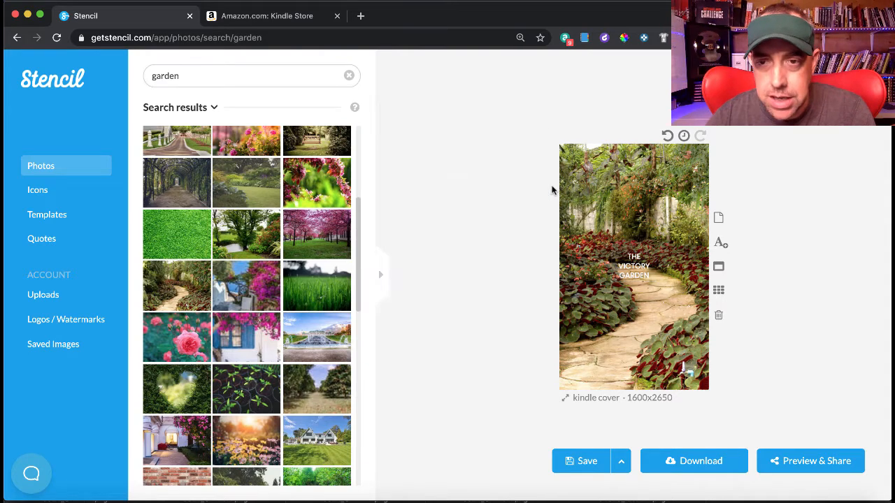
{"action": "left_click", "coordinate": [634, 266]}
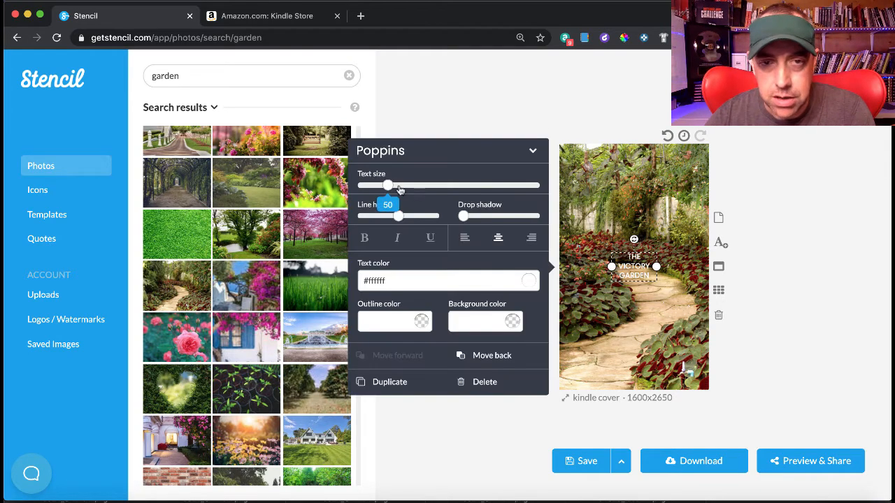
{"action": "left_click_drag", "start_coordinate": [400, 190], "coordinate": [474, 200]}
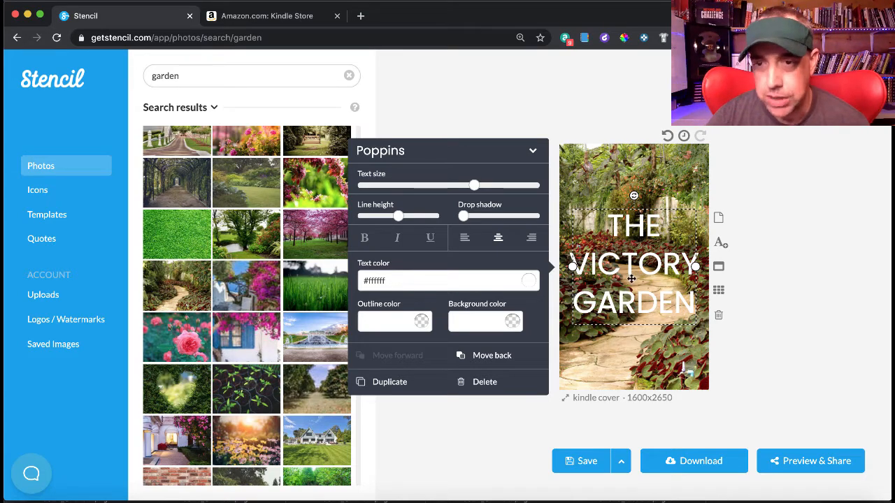
- Tighten the title's line height to 0.75 and switch its font to Poiret One
{"action": "mouse_move", "coordinate": [396, 218]}
{"action": "left_click_drag", "start_coordinate": [396, 218], "coordinate": [377, 221]}
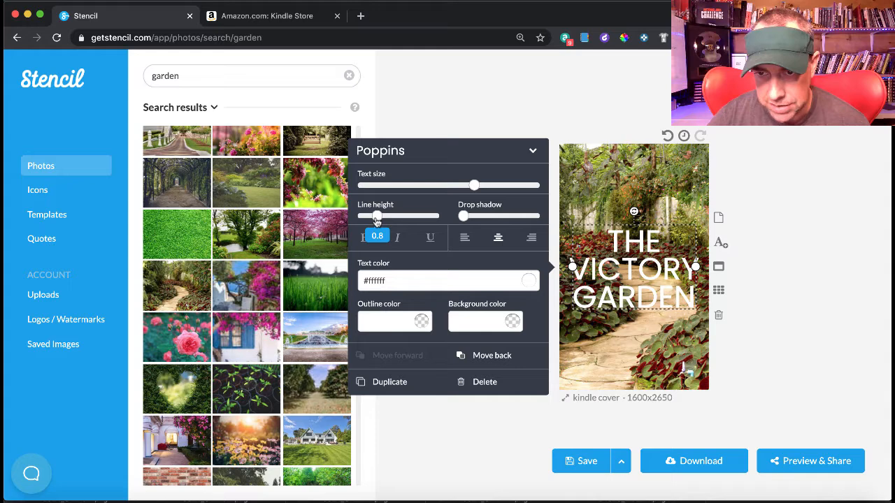
{"action": "left_click_drag", "start_coordinate": [377, 221], "coordinate": [374, 221]}
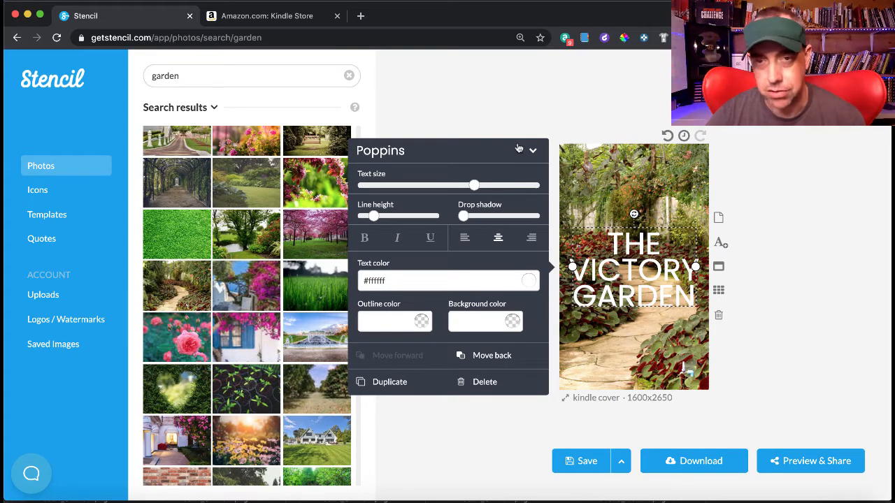
{"action": "left_click", "coordinate": [519, 148]}
{"action": "scroll", "coordinate": [477, 273], "scroll_direction": "up", "scroll_amount": 2}
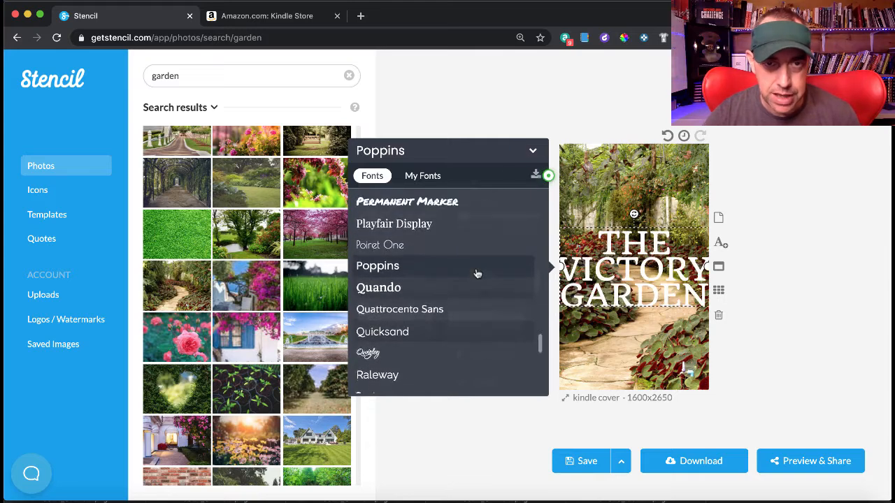
{"action": "left_click", "coordinate": [392, 248]}
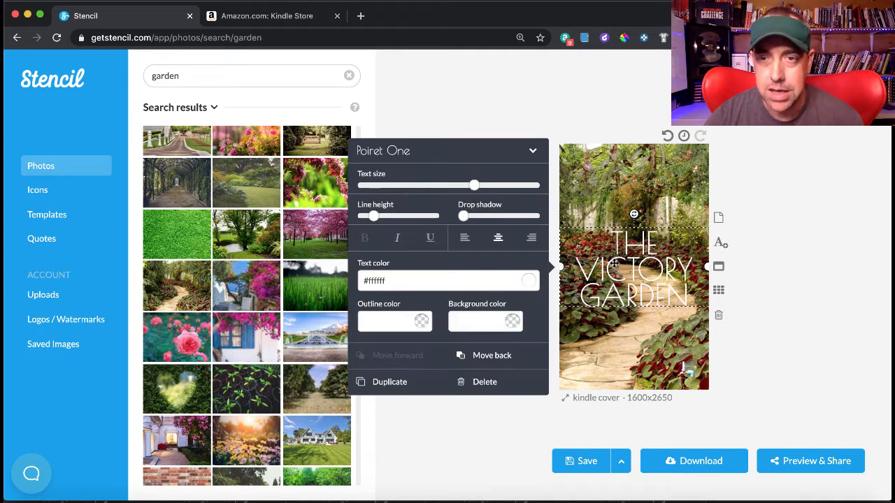
- Move the title up near the cover's top and give it a strong drop shadow
{"action": "left_click_drag", "start_coordinate": [627, 279], "coordinate": [625, 209]}
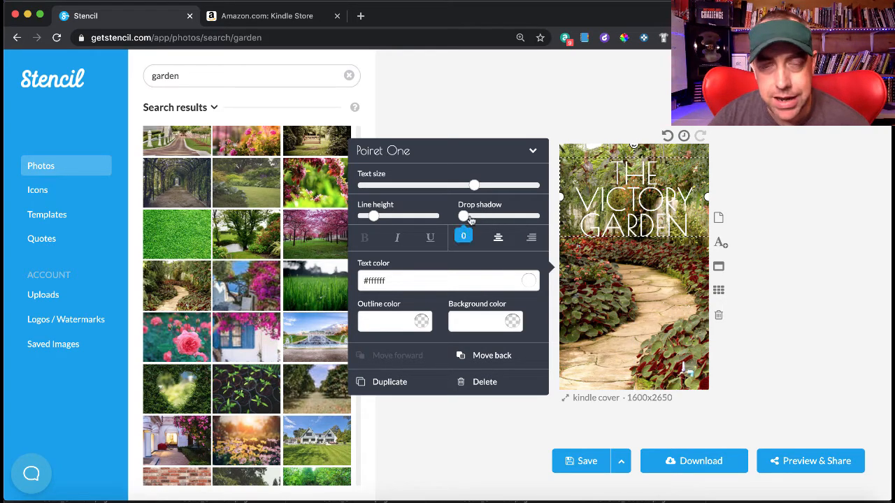
{"action": "left_click_drag", "start_coordinate": [463, 215], "coordinate": [519, 214]}
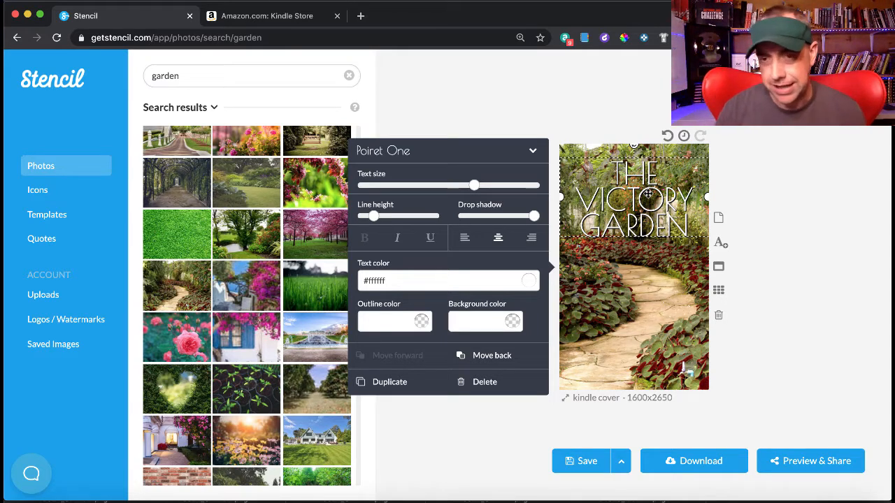
{"action": "left_click", "coordinate": [785, 267]}
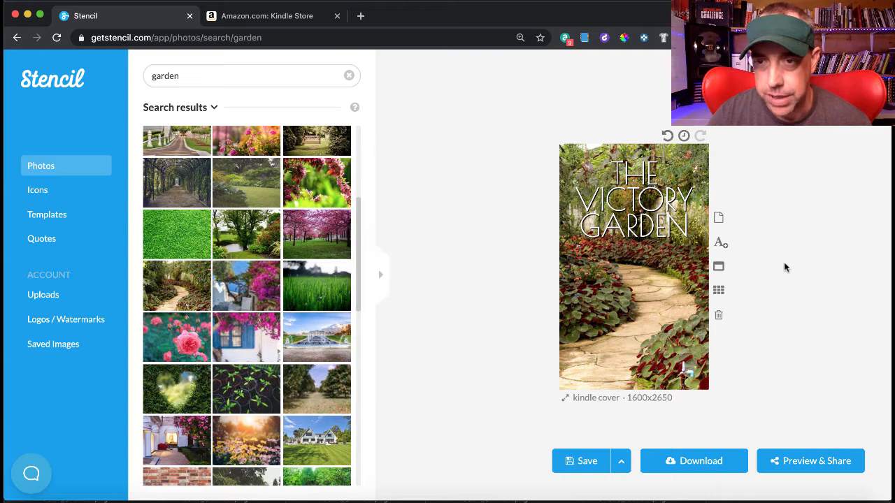
- Add the author name as a new text box, widen it, and move it toward the bottom
{"action": "left_click", "coordinate": [720, 244]}
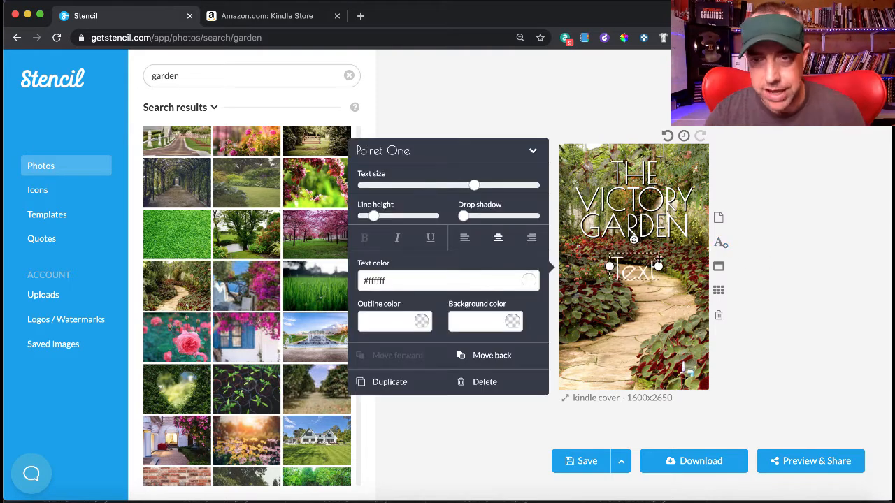
{"action": "double_click", "coordinate": [635, 266]}
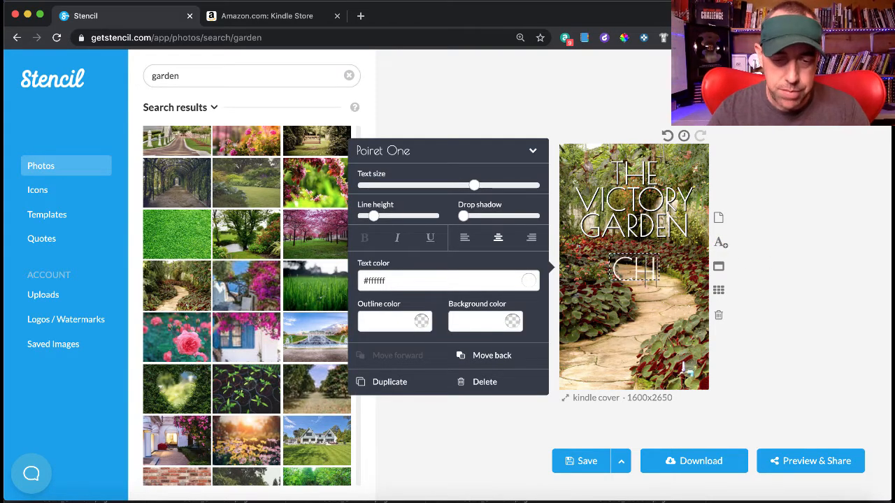
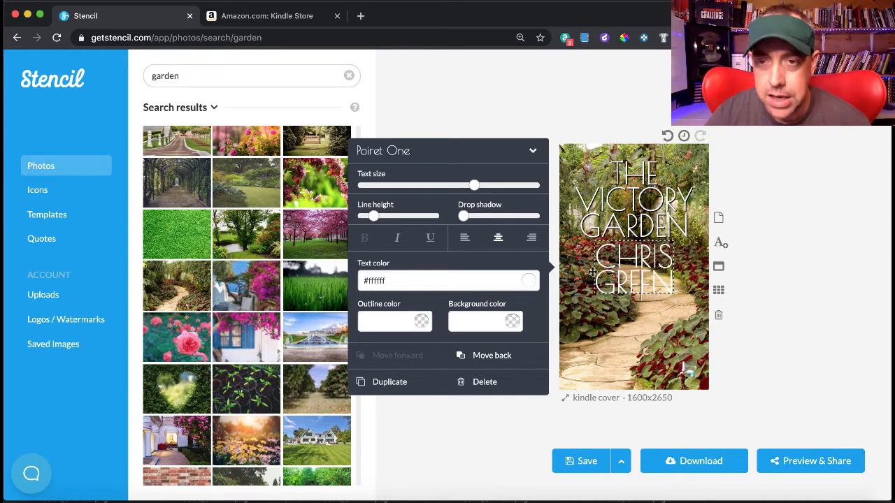
{"action": "mouse_move", "coordinate": [599, 270]}
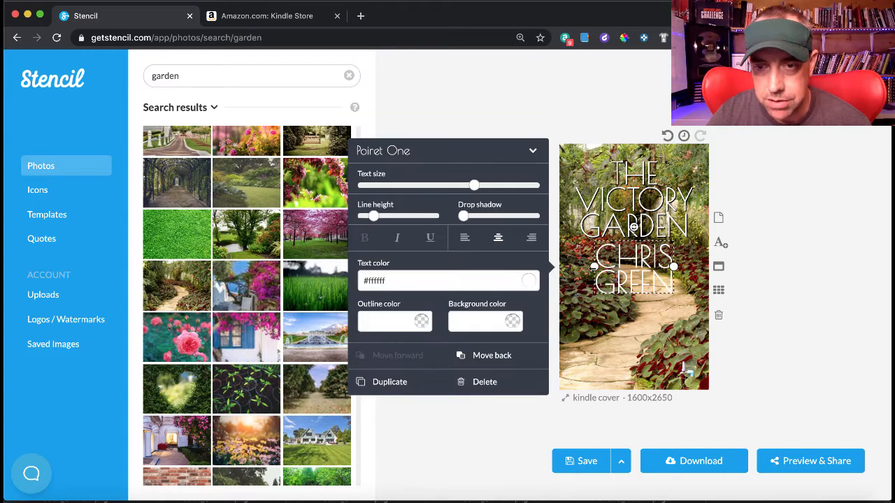
{"action": "left_click_drag", "start_coordinate": [594, 267], "coordinate": [560, 267]}
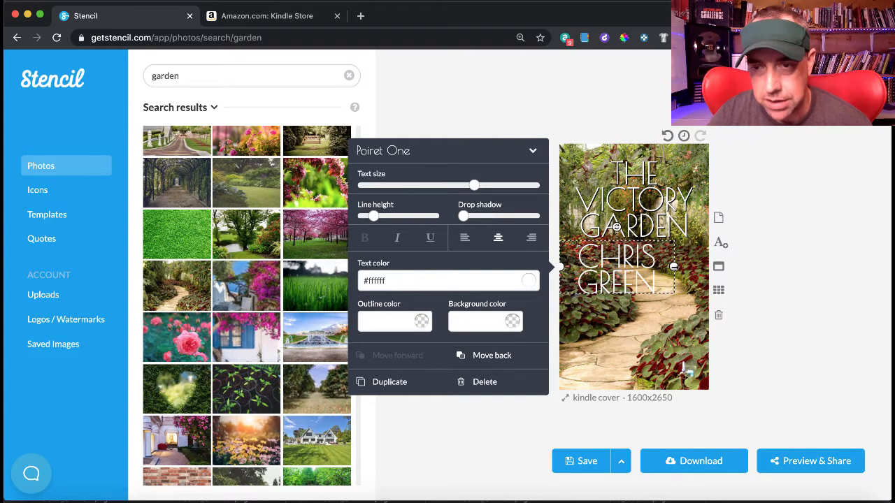
{"action": "left_click_drag", "start_coordinate": [673, 266], "coordinate": [708, 267]}
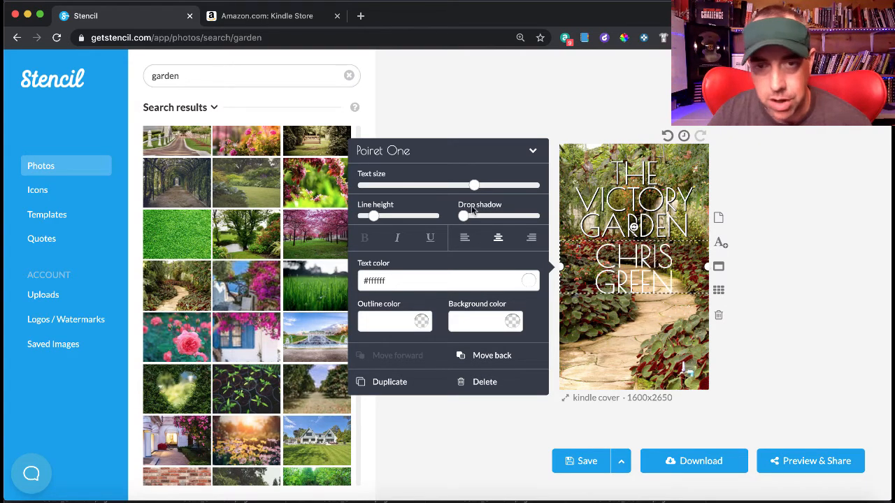
{"action": "left_click_drag", "start_coordinate": [474, 186], "coordinate": [457, 187]}
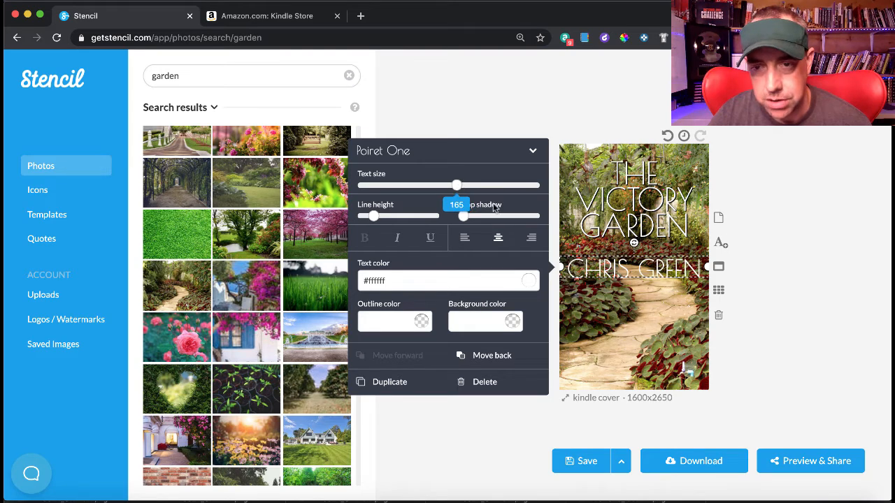
{"action": "left_click_drag", "start_coordinate": [620, 268], "coordinate": [622, 366]}
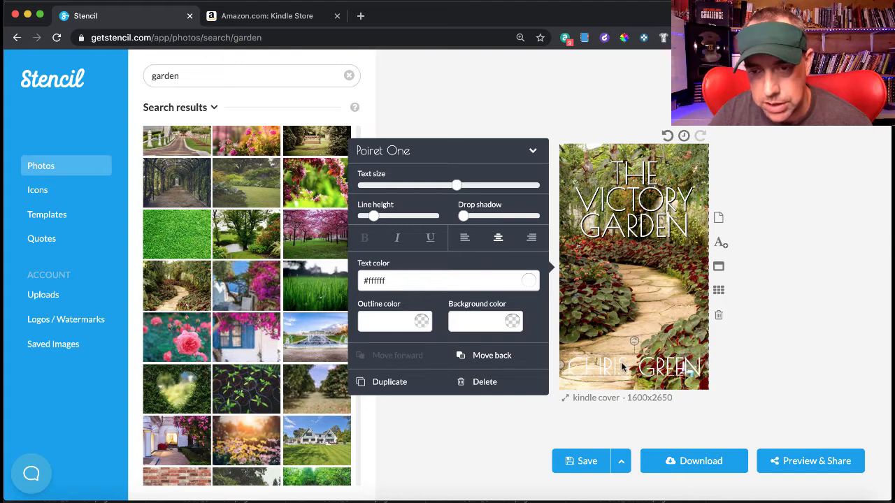
- Give the author name a 100 drop shadow, Poppins font, and a smaller single-line size, centred at bottom
{"action": "mouse_move", "coordinate": [467, 217]}
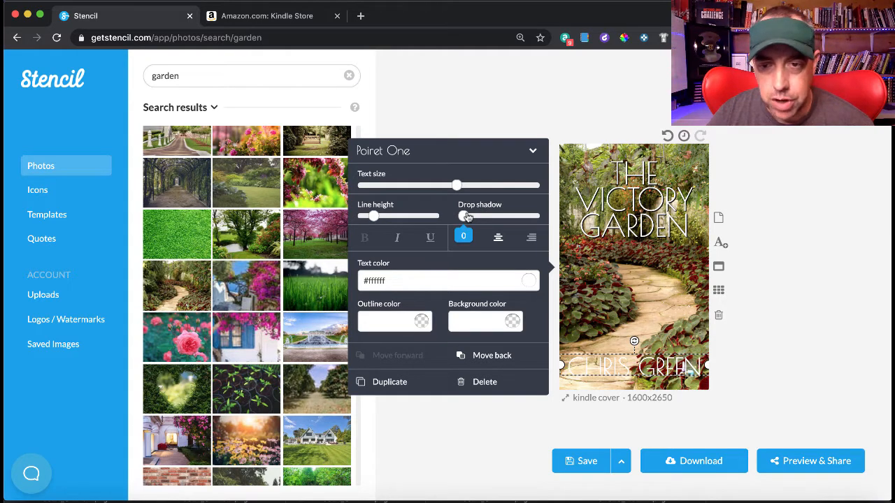
{"action": "left_click_drag", "start_coordinate": [467, 216], "coordinate": [544, 221]}
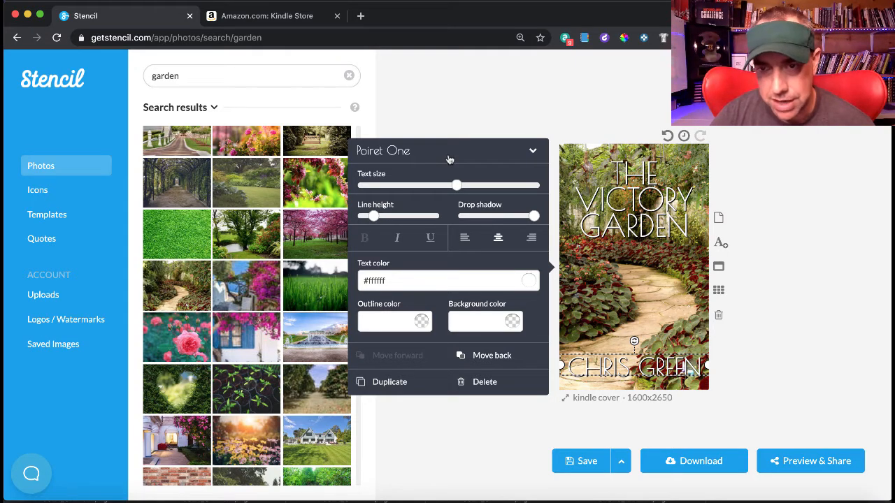
{"action": "left_click", "coordinate": [449, 159]}
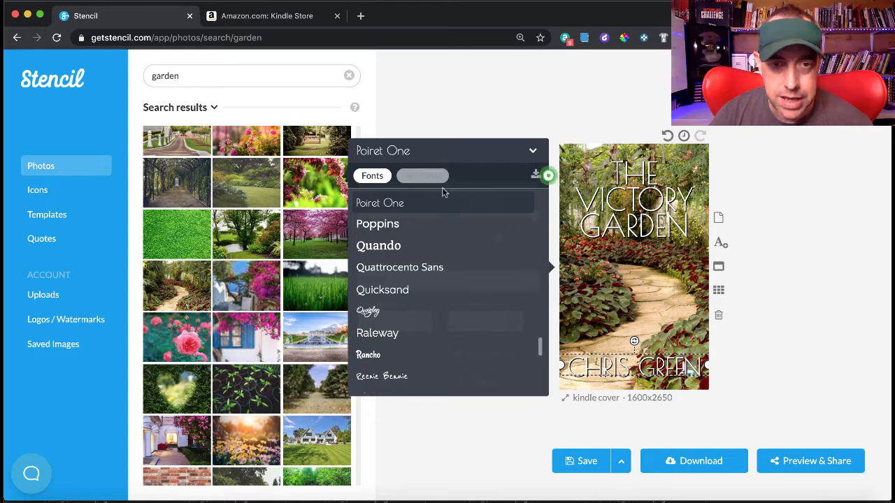
{"action": "left_click", "coordinate": [416, 227]}
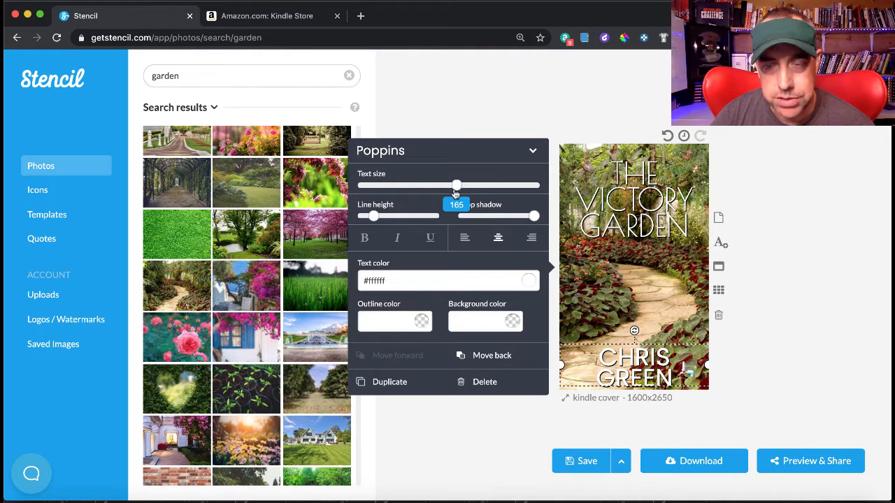
{"action": "left_click_drag", "start_coordinate": [454, 193], "coordinate": [449, 193]}
{"action": "left_click_drag", "start_coordinate": [615, 367], "coordinate": [614, 368]}
{"action": "left_click", "coordinate": [759, 342]}
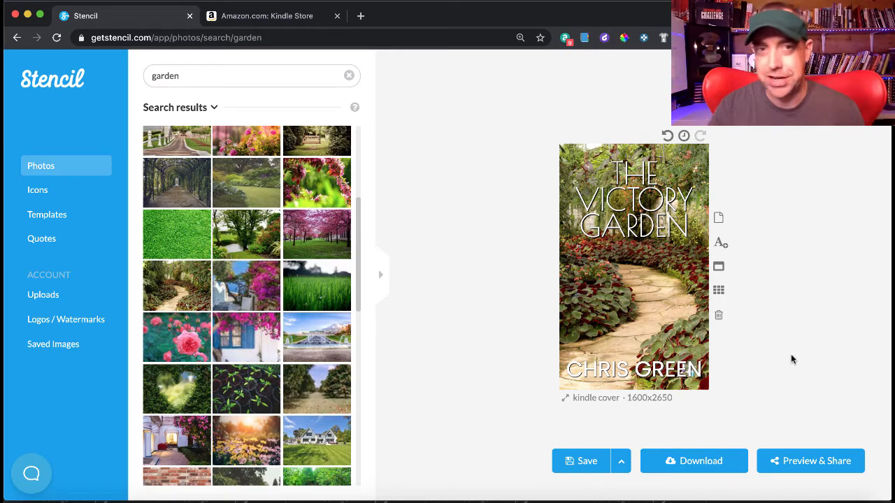
- Switch to the Amazon.com: Kindle Store browser tab
{"action": "left_click", "coordinate": [285, 25]}
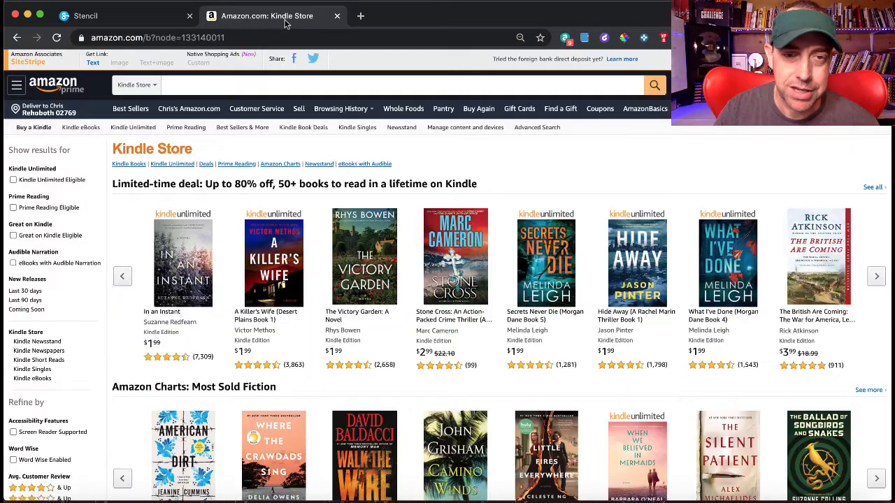
- Scroll through the Kindle Store book rows to compare covers, then return to Stencil
{"action": "scroll", "coordinate": [433, 189], "scroll_direction": "down", "scroll_amount": 3}
{"action": "scroll", "coordinate": [434, 191], "scroll_direction": "down", "scroll_amount": 2}
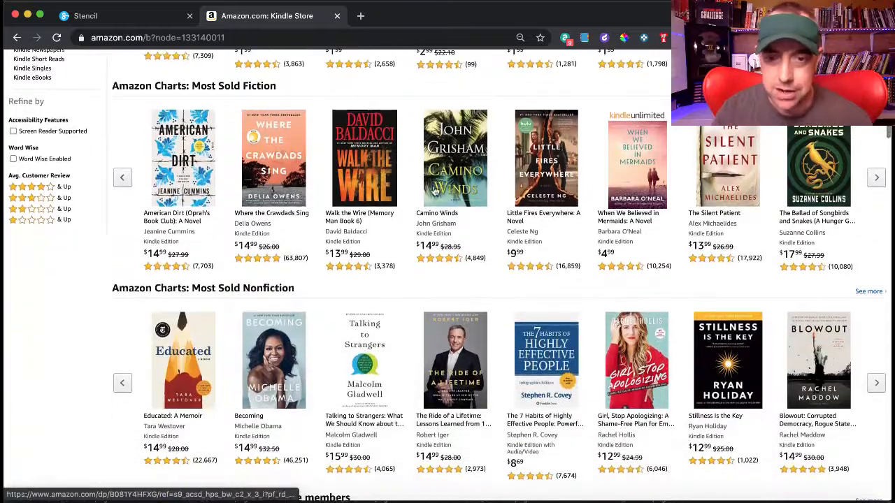
{"action": "scroll", "coordinate": [434, 190], "scroll_direction": "down", "scroll_amount": 5}
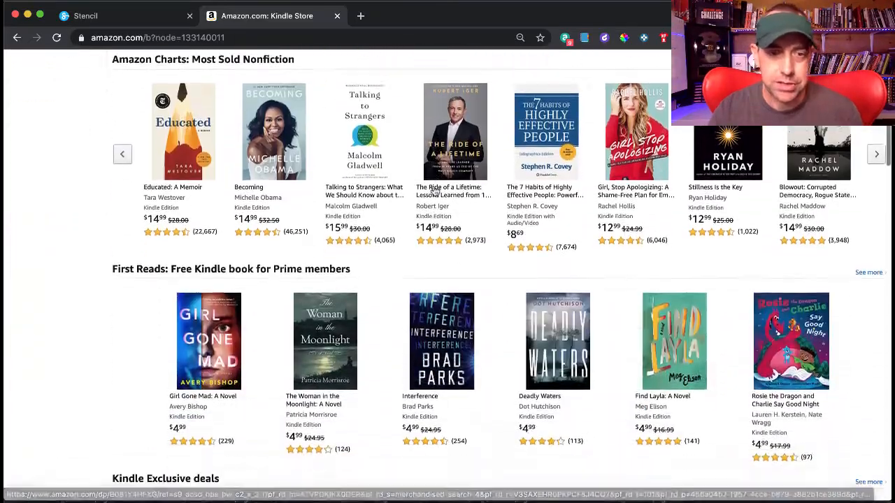
{"action": "scroll", "coordinate": [435, 190], "scroll_direction": "down", "scroll_amount": 3}
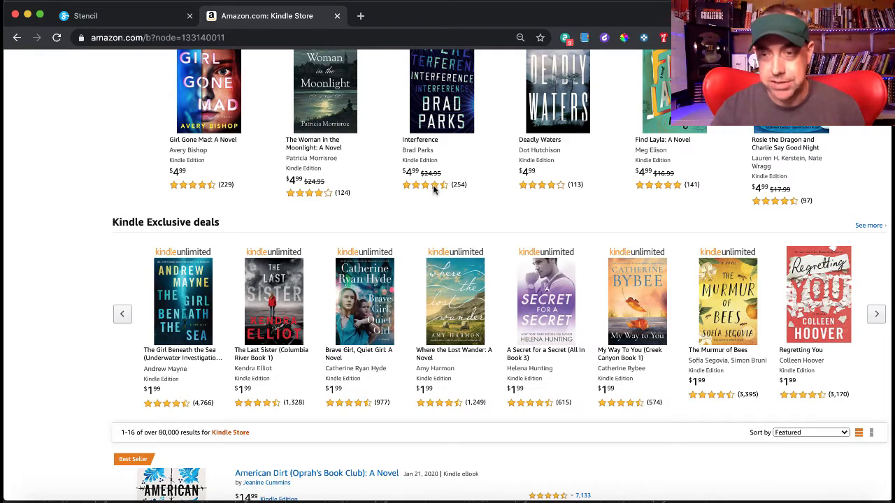
{"action": "scroll", "coordinate": [433, 185], "scroll_direction": "down", "scroll_amount": 3}
{"action": "scroll", "coordinate": [434, 190], "scroll_direction": "up", "scroll_amount": 1}
{"action": "scroll", "coordinate": [434, 190], "scroll_direction": "up", "scroll_amount": 8}
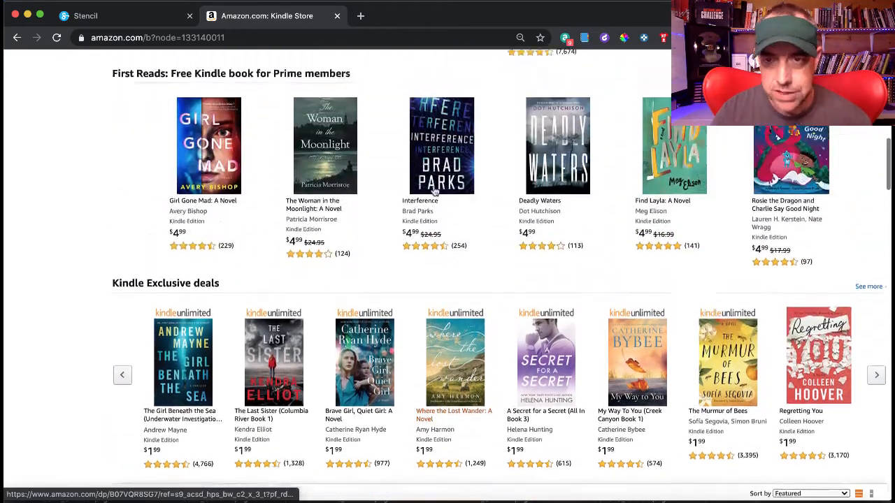
{"action": "scroll", "coordinate": [435, 190], "scroll_direction": "up", "scroll_amount": 7}
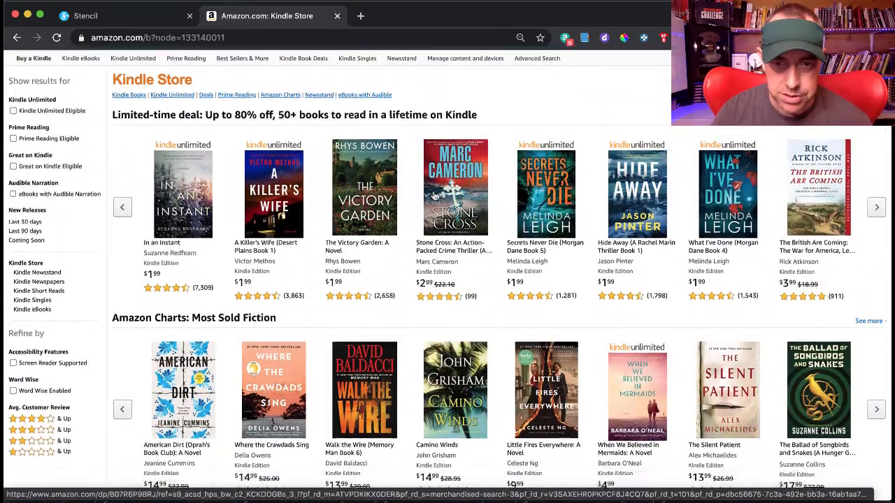
{"action": "scroll", "coordinate": [434, 193], "scroll_direction": "down", "scroll_amount": 2}
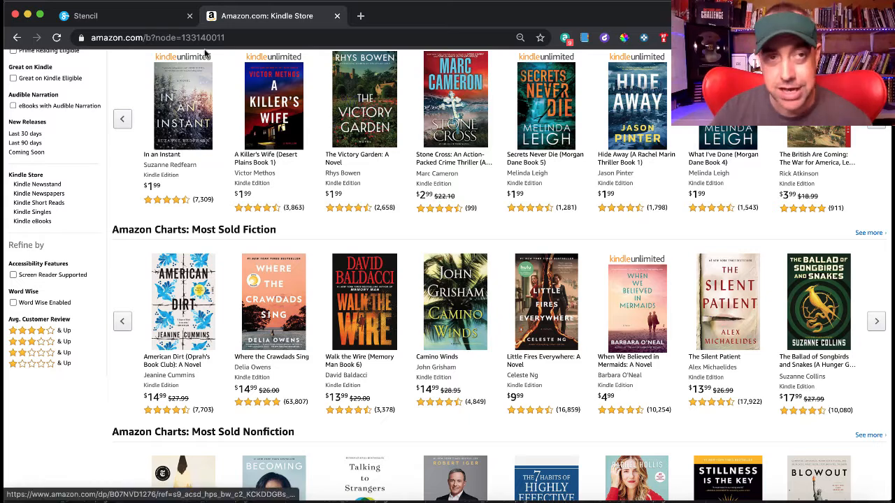
{"action": "left_click", "coordinate": [142, 19]}
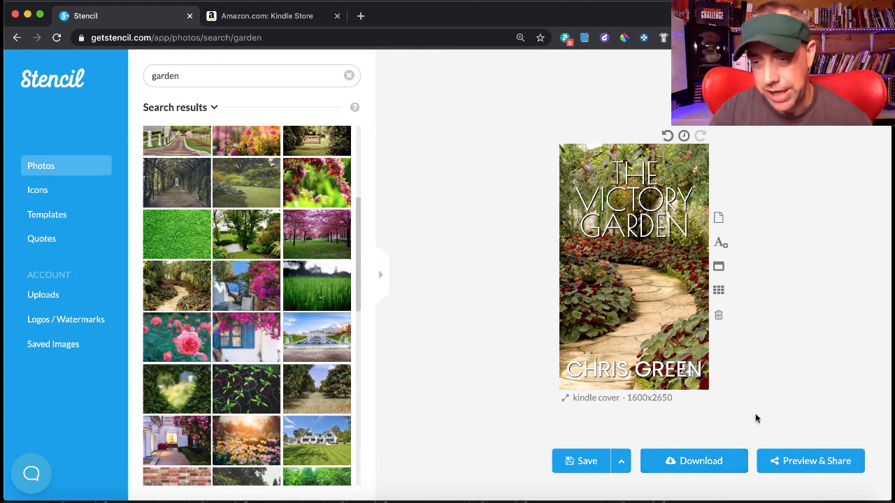
{"action": "left_click", "coordinate": [684, 460]}
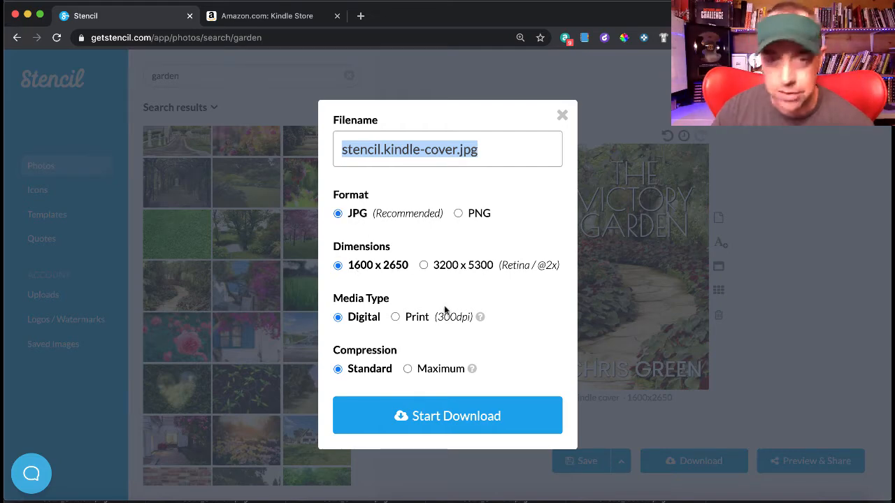
{"action": "left_click", "coordinate": [395, 318]}
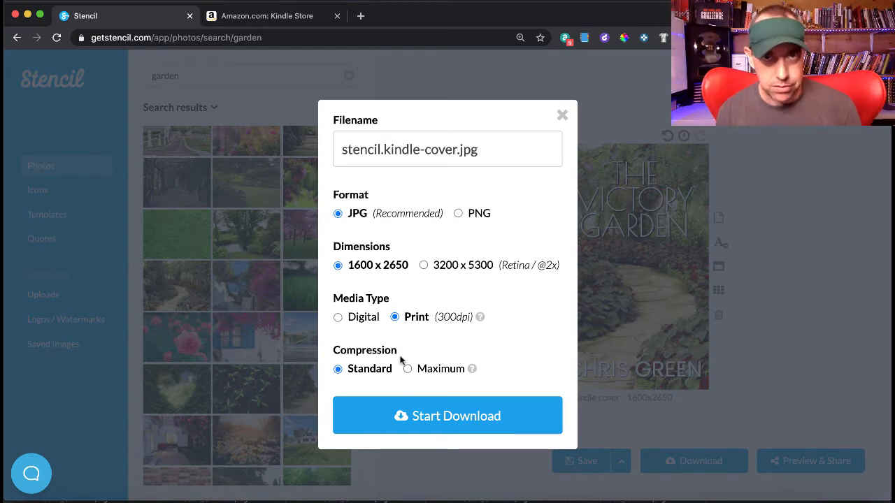
{"action": "left_click", "coordinate": [560, 114]}
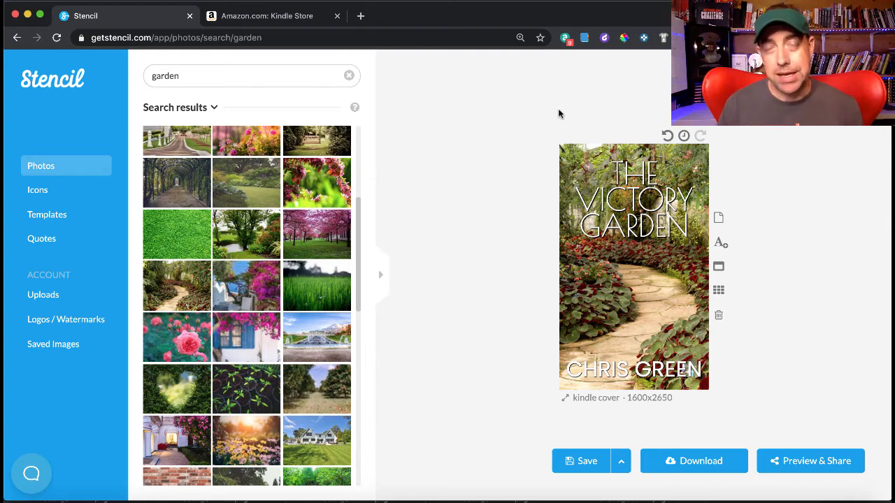